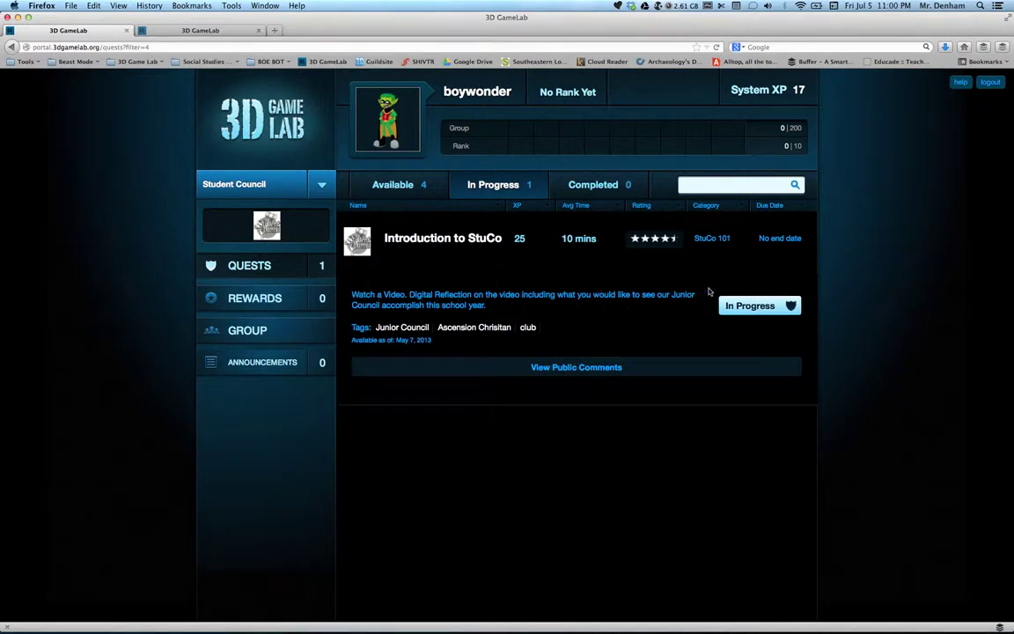
List the available quests and expand the Teen Titans quest to preview its summary.
left_click(415, 184)
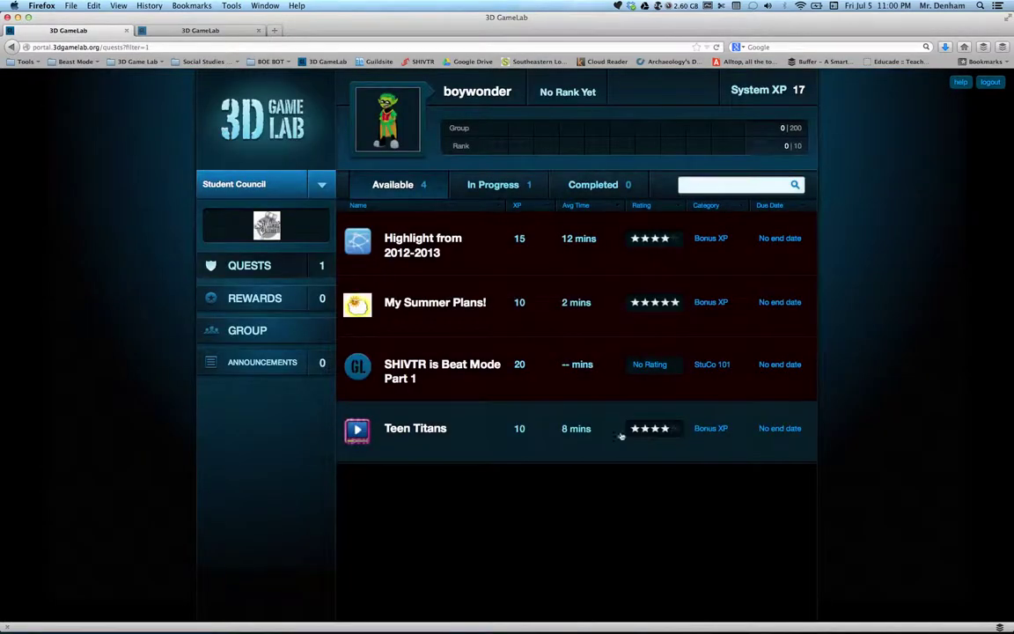
left_click(422, 427)
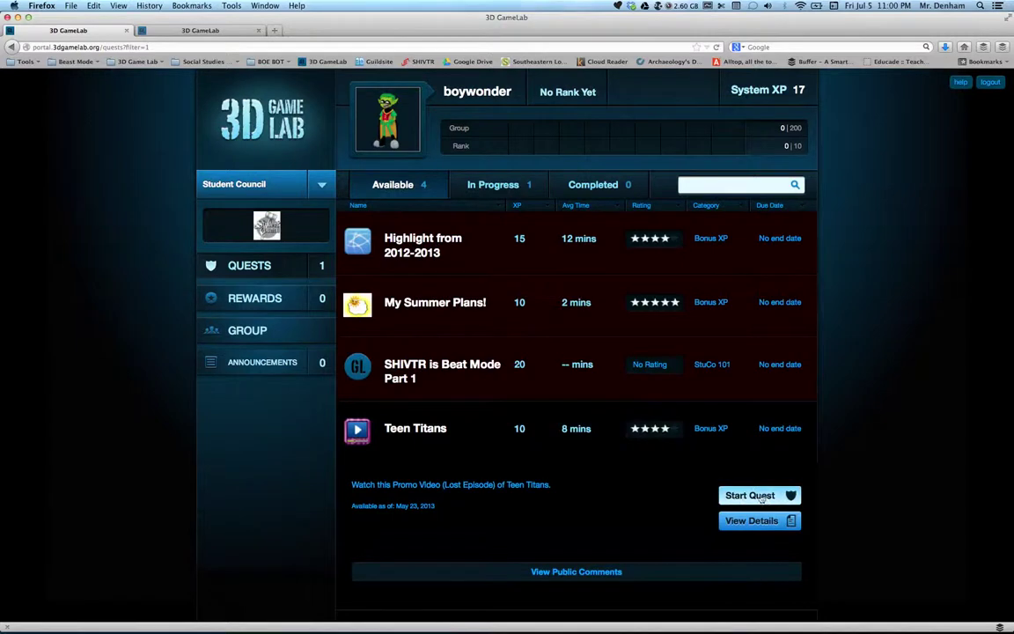
Open the in-progress Introduction to StuCo quest and read through its description and submission details.
left_click(490, 185)
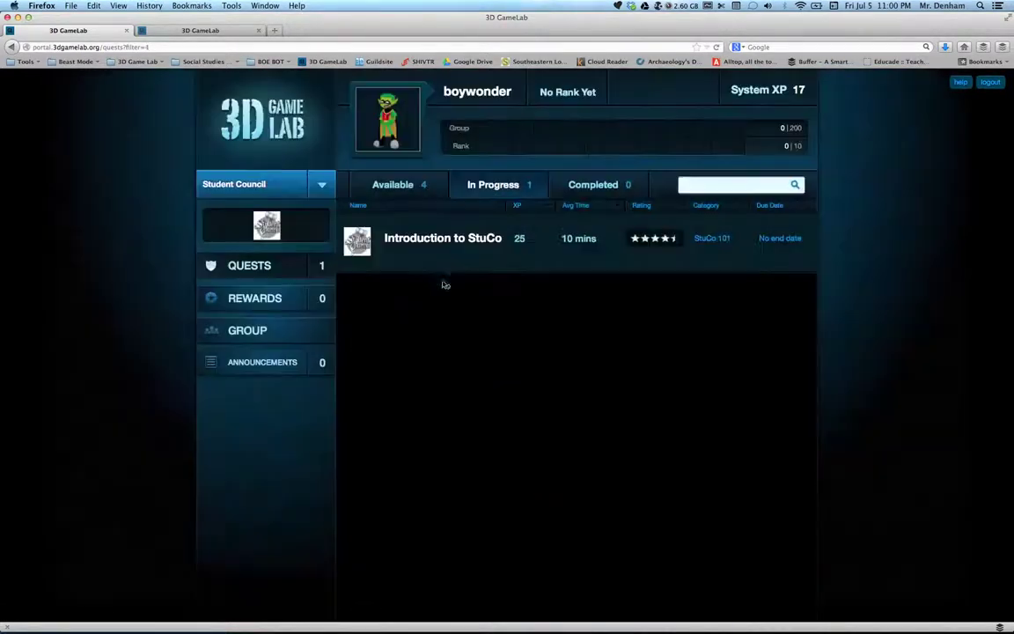
left_click(436, 238)
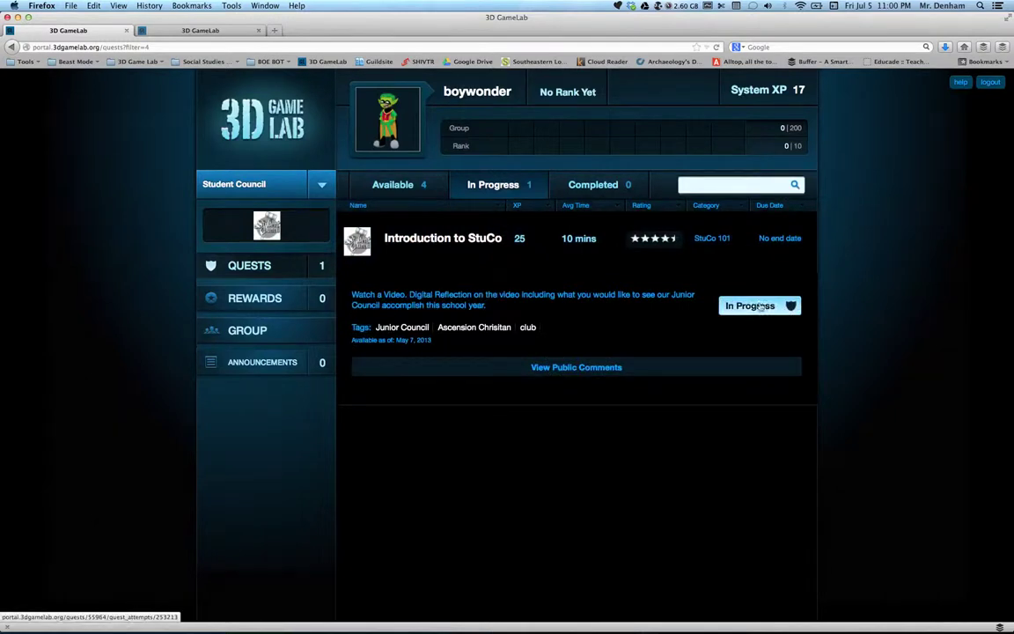
left_click(754, 306)
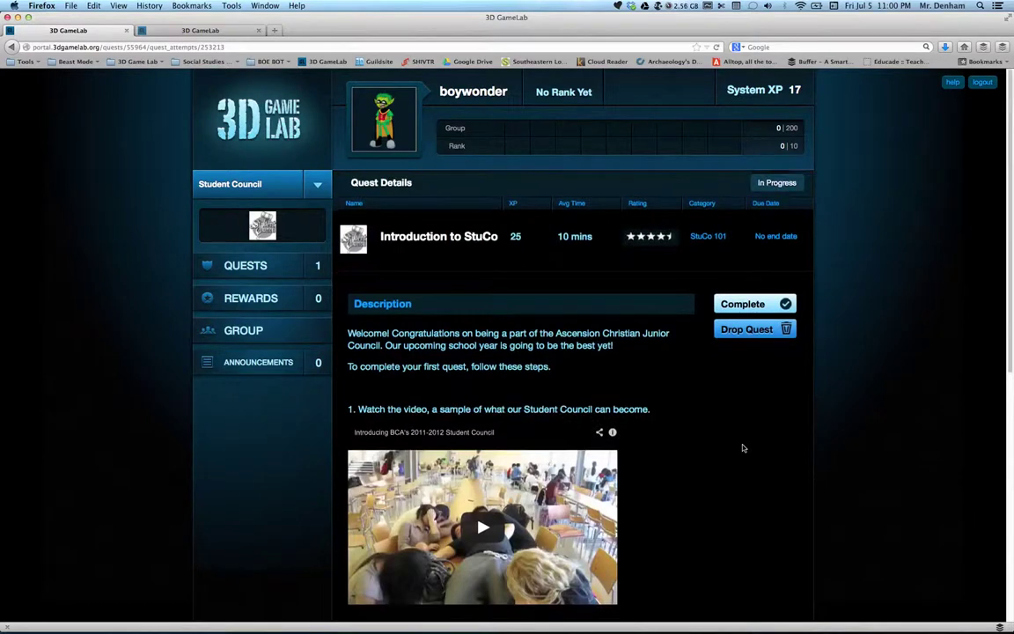
scroll(742, 448, "down", 5)
scroll(744, 507, "down", 6)
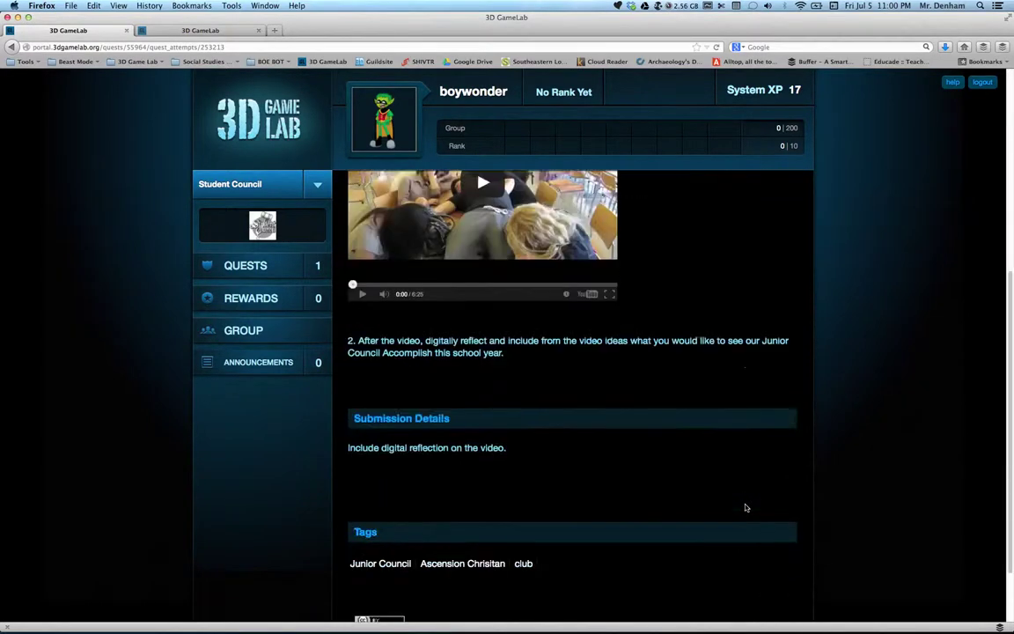
scroll(743, 504, "up", 10)
scroll(743, 502, "up", 2)
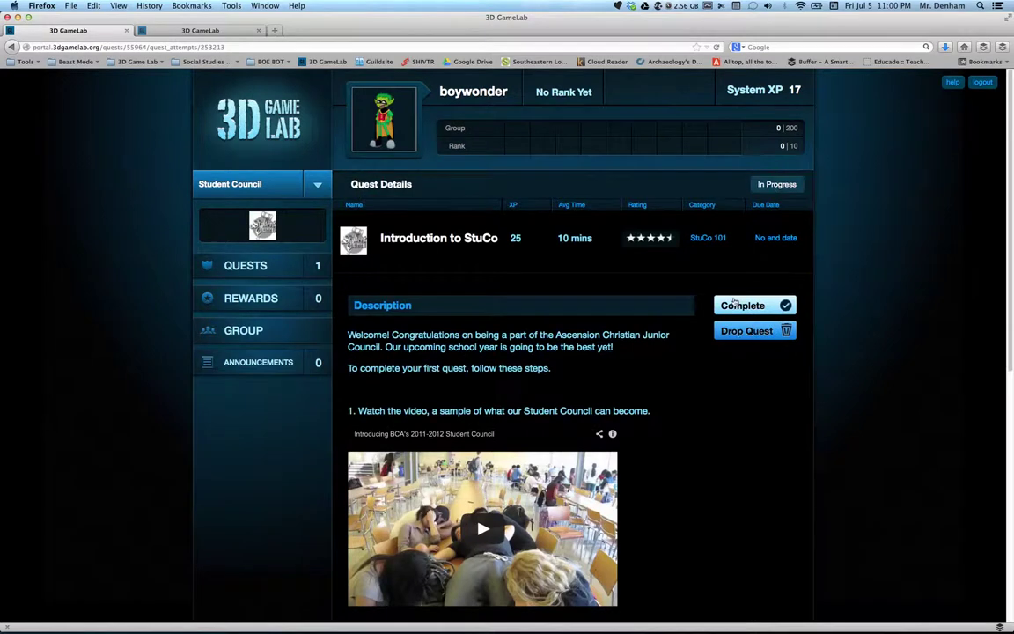
Start completing the Introduction to StuCo quest, adding an empty file attachment row and removing it again.
left_click(742, 306)
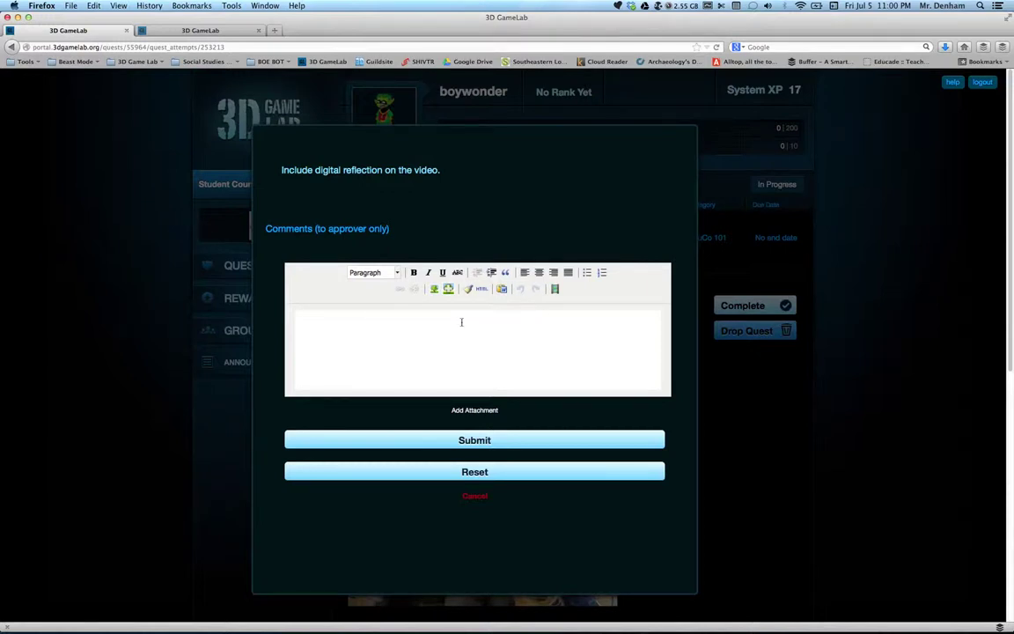
left_click(487, 410)
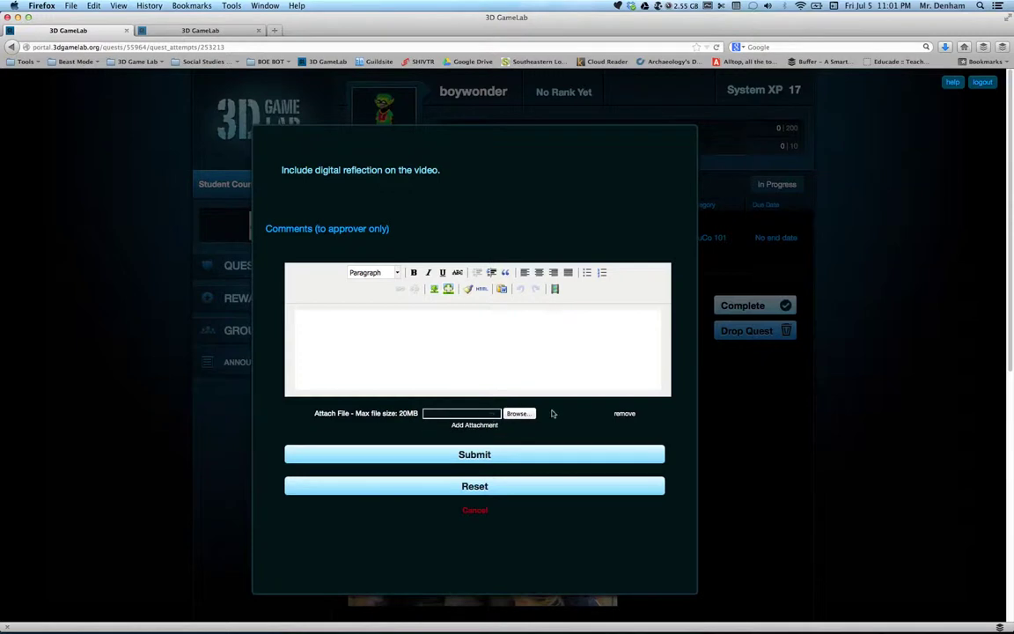
left_click(626, 413)
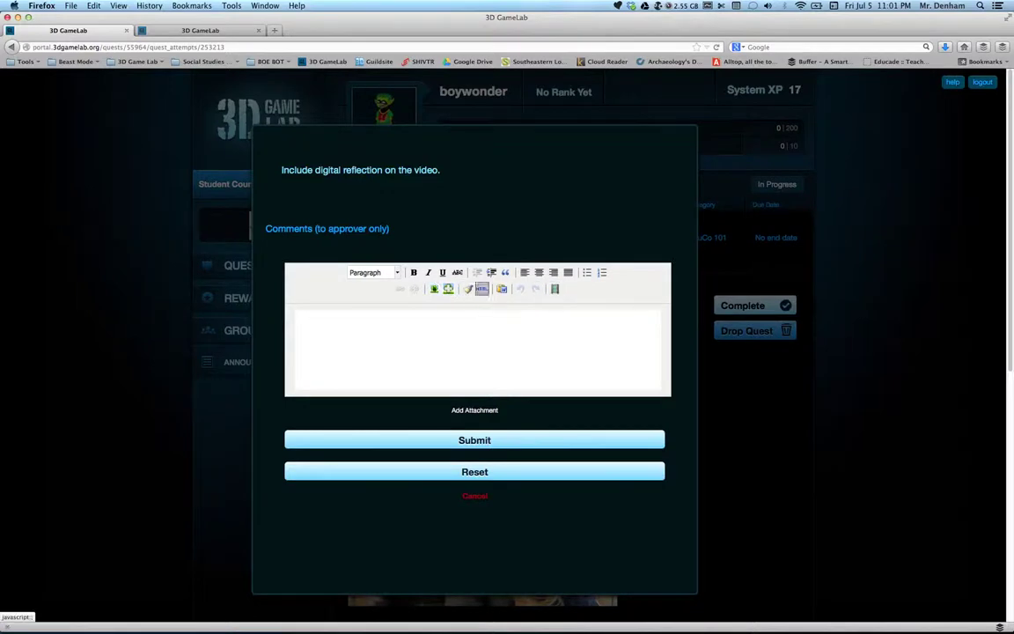
Enter "Respond with text" as the comment to the approver and submit the quest.
left_click(350, 340)
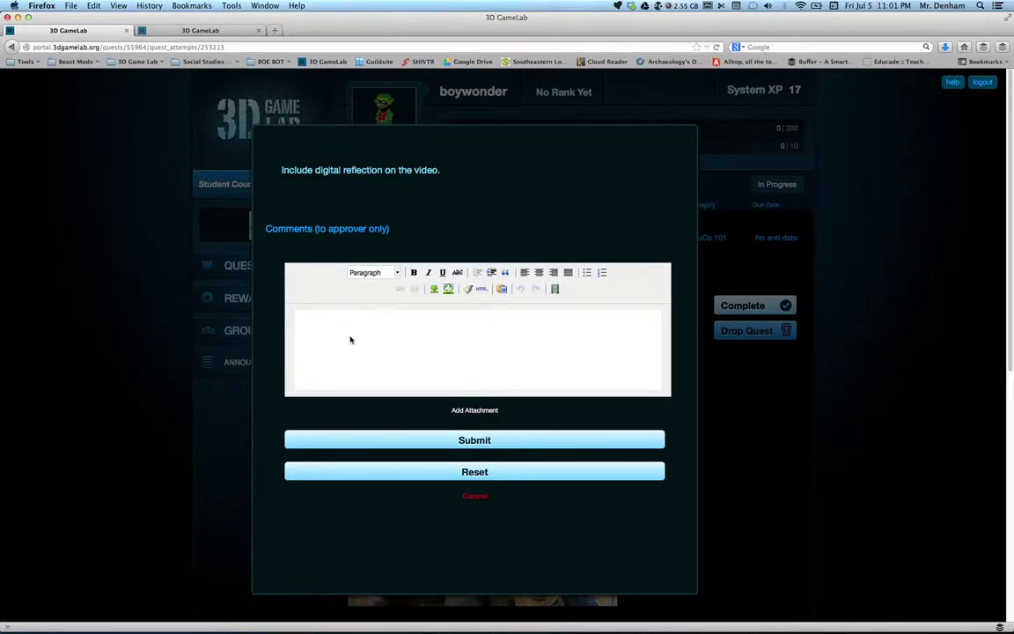
type("Respond with tesxt")
key("BackSpace")
key("BackSpace")
key("BackSpace")
type("xt")
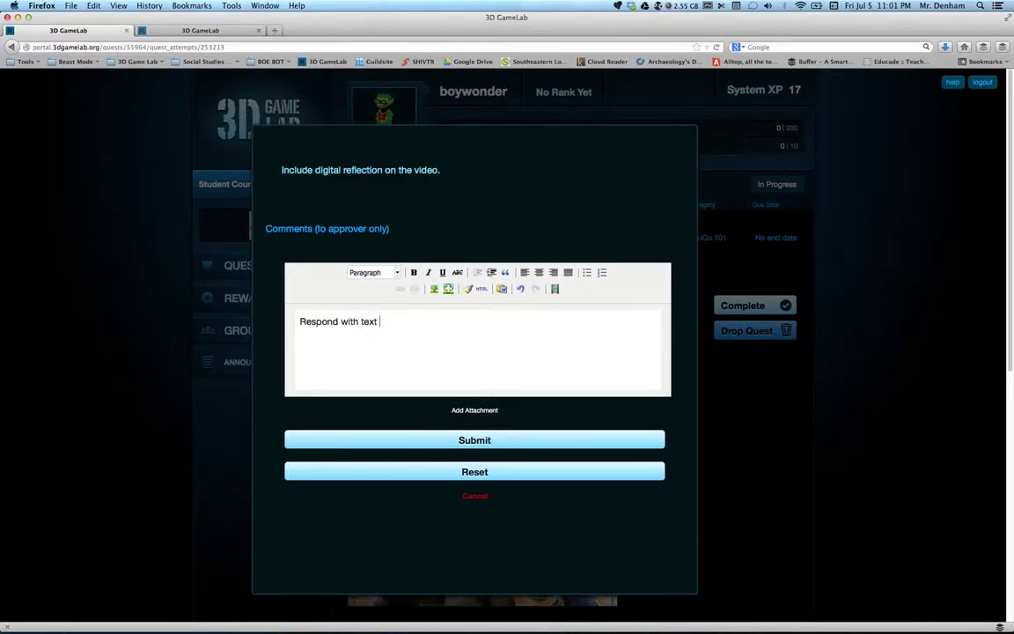
left_click(474, 440)
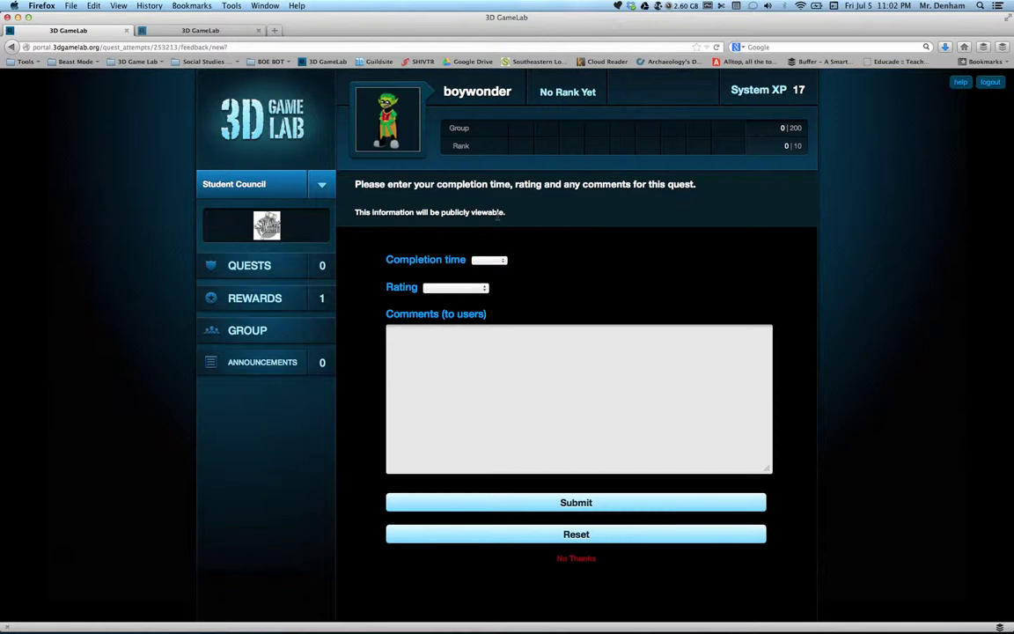
Set the quest feedback's completion time to 10m and its rating to 4 Stars.
left_click(497, 259)
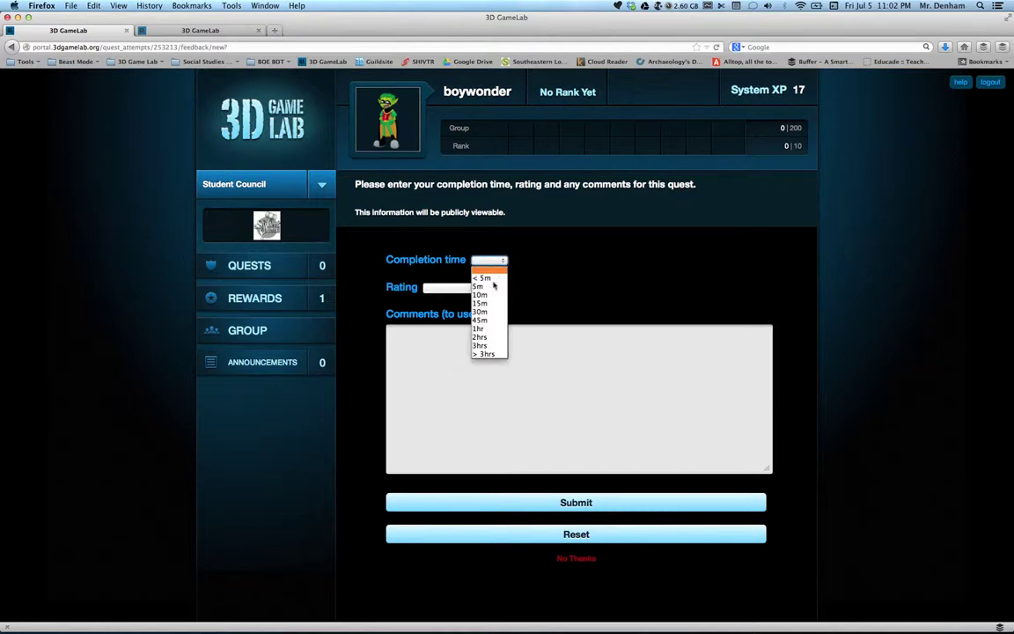
left_click(486, 293)
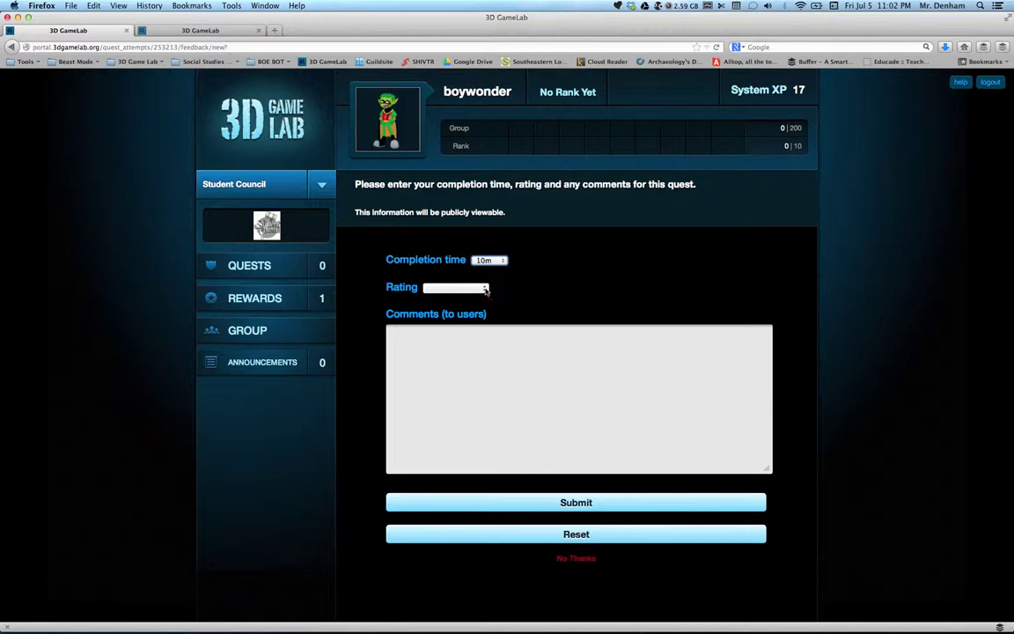
left_click(485, 289)
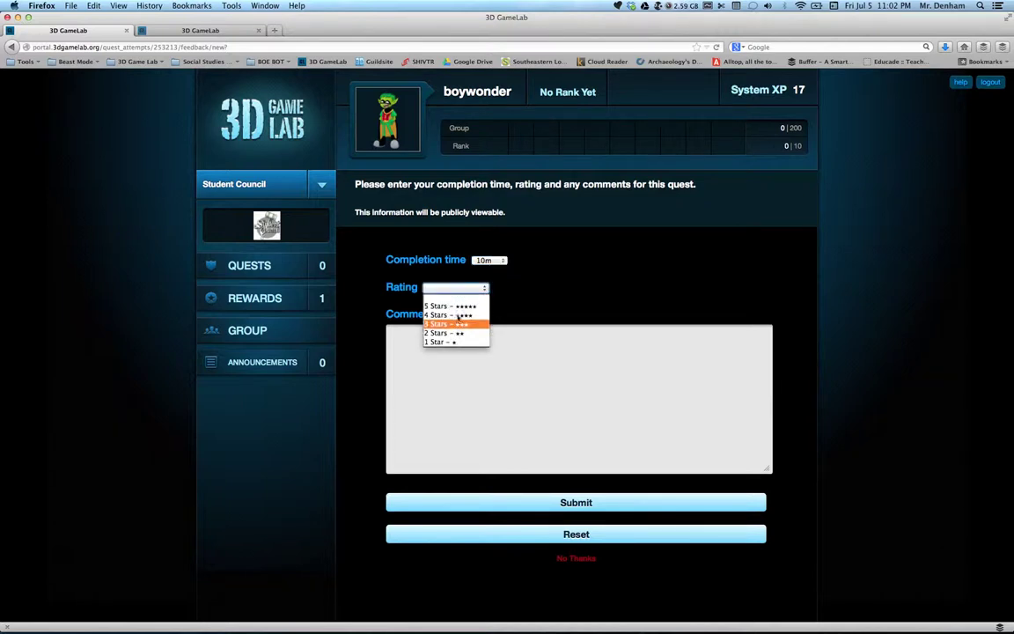
left_click(459, 317)
Add the public comment "Really quick quest, learned how to open a discussion booth." and submit the feedback.
left_click(449, 390)
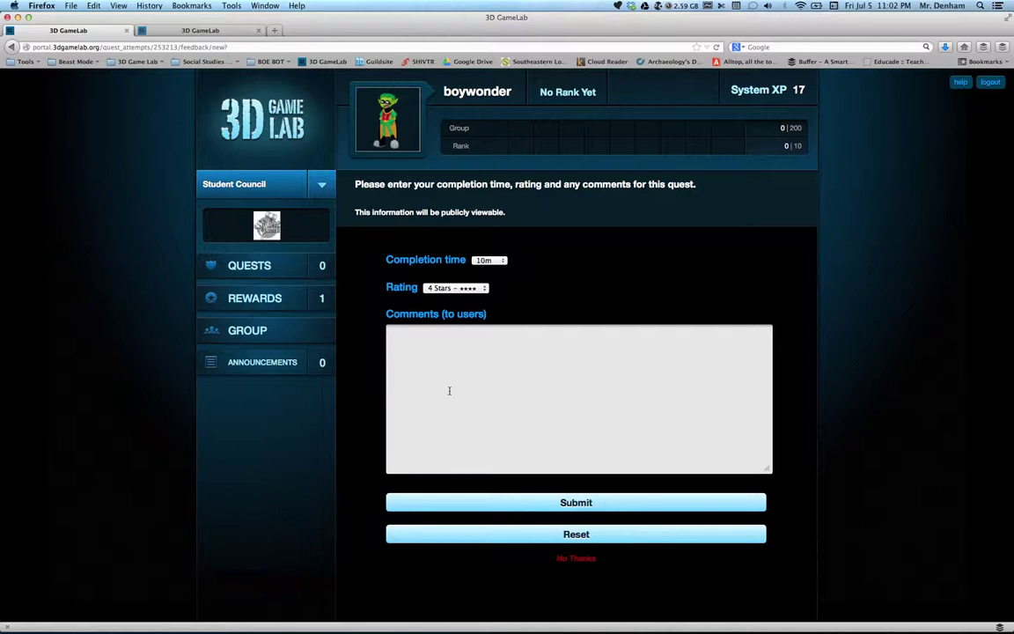
type("Really quick quest, ")
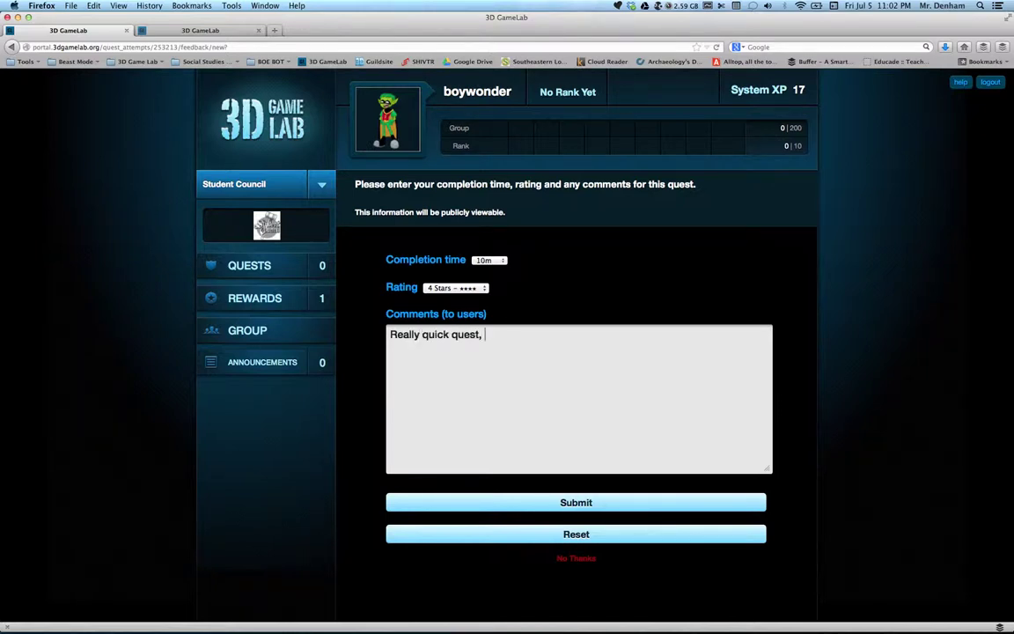
type("learned how to")
type("open a dis")
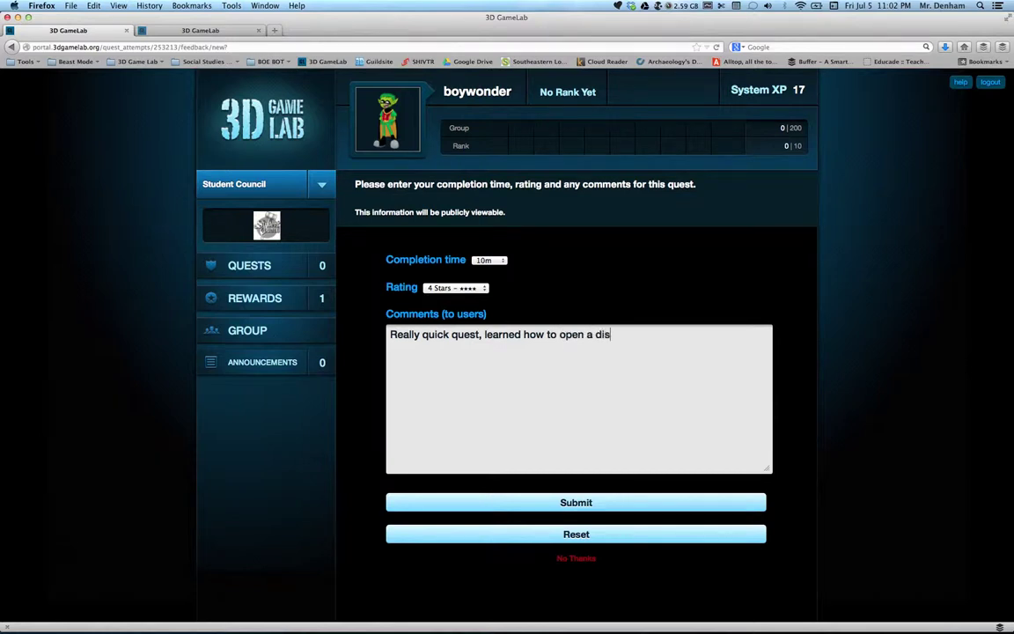
type("cussion booth.")
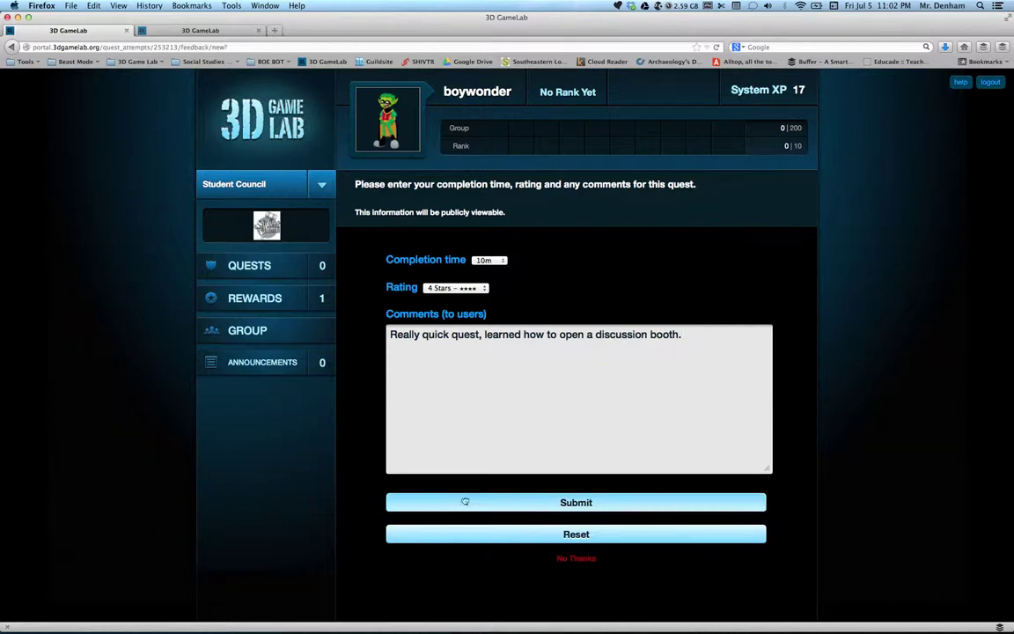
left_click(552, 507)
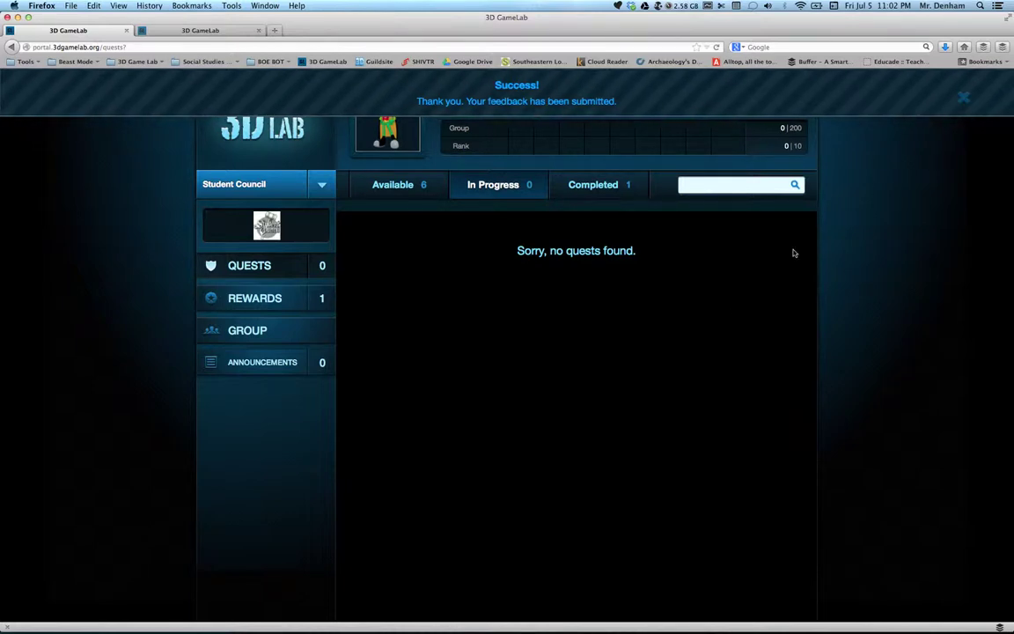
Reload the quests page and check the completed, in-progress and available quest lists.
left_click(244, 47)
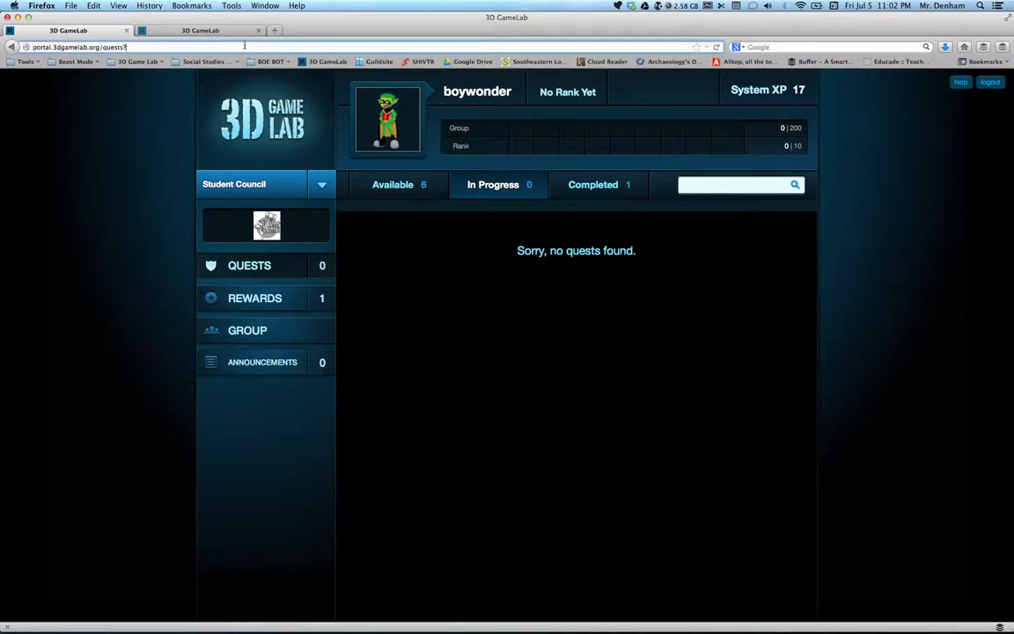
key("Return")
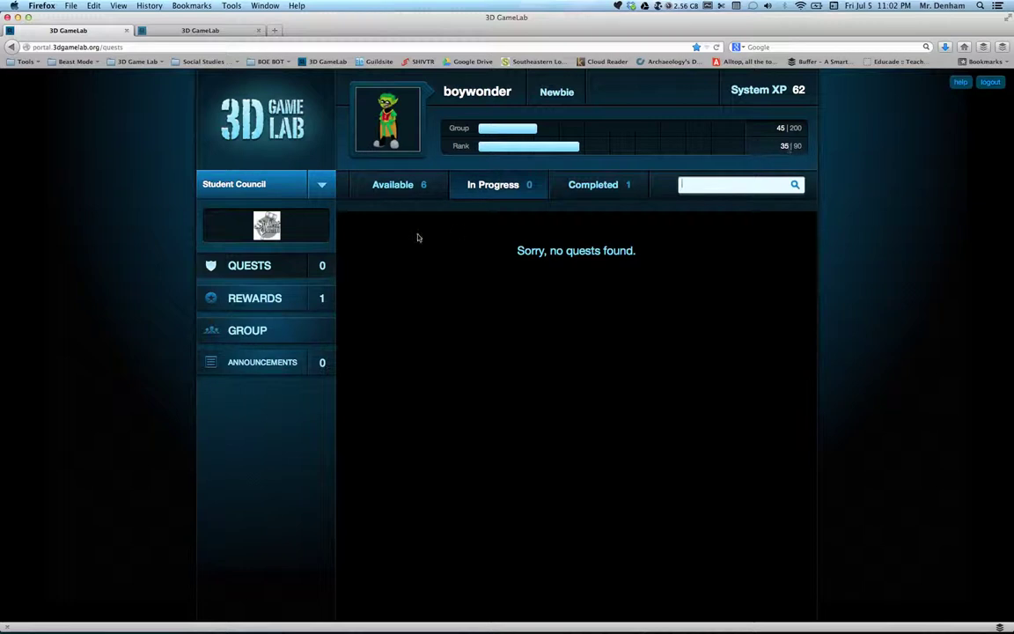
left_click(600, 186)
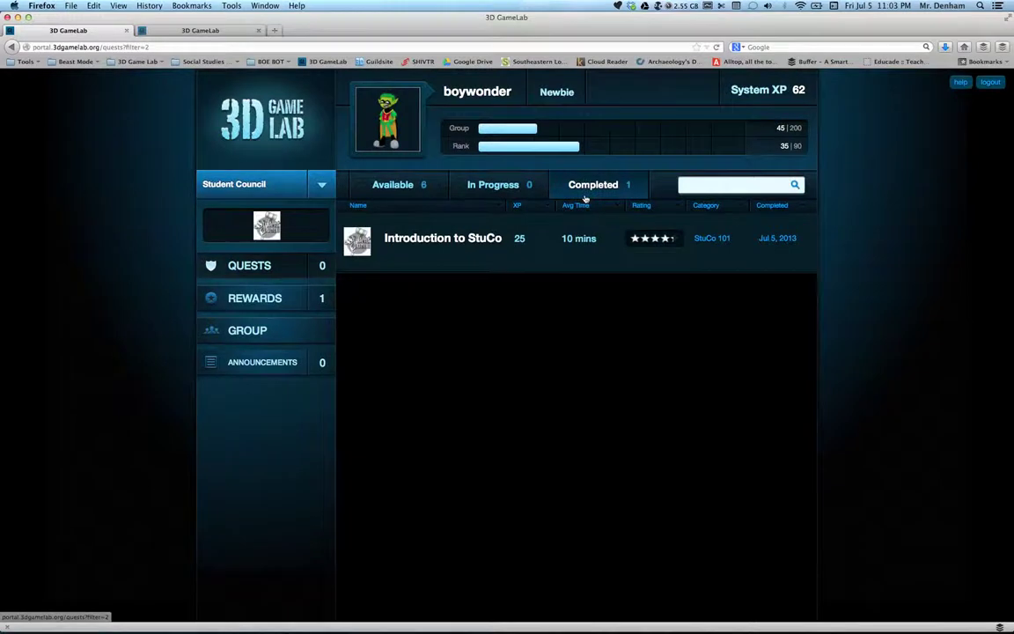
left_click(493, 187)
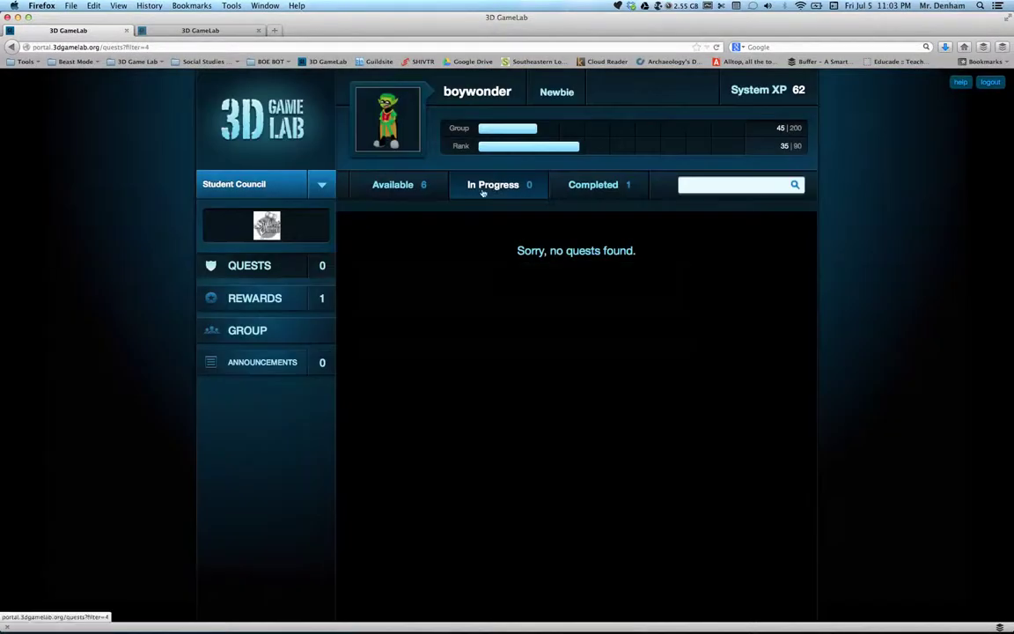
left_click(385, 192)
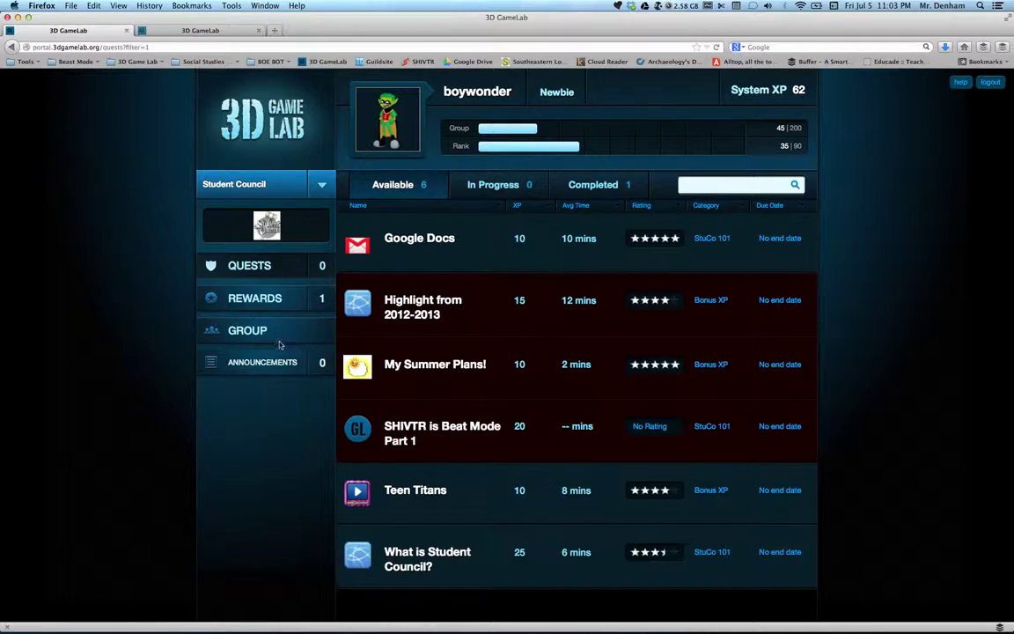
View the rewards and inspect the Student Council Member badge's details, closing them when done.
left_click(254, 300)
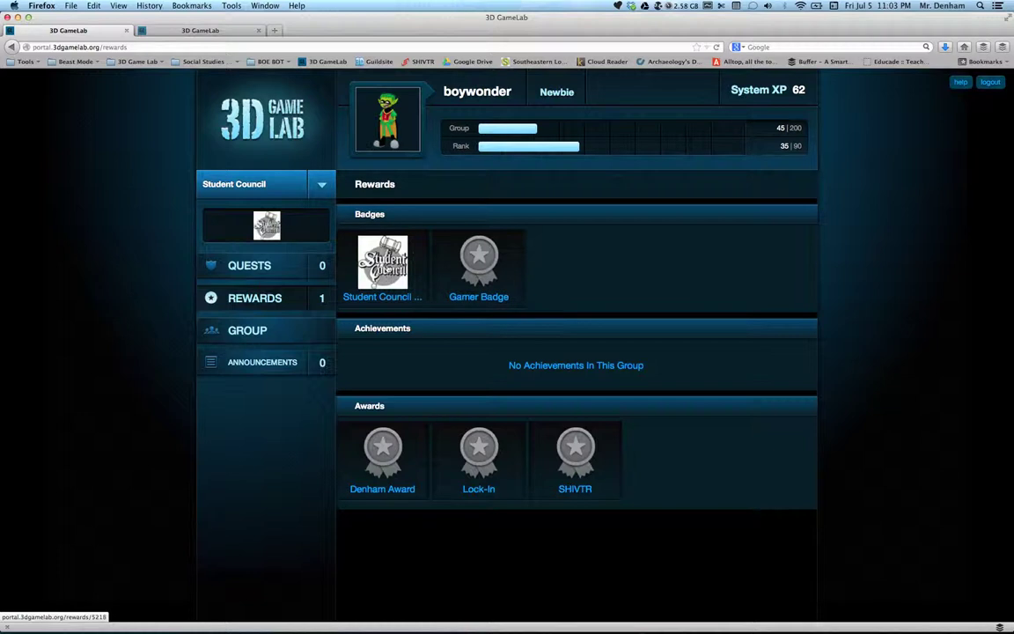
left_click(385, 276)
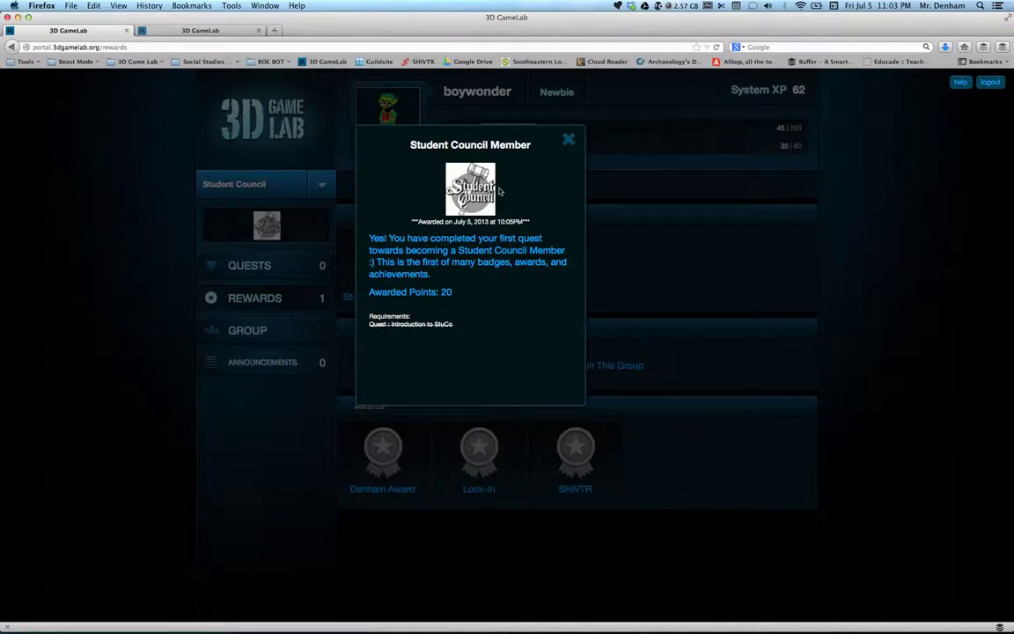
left_click(569, 140)
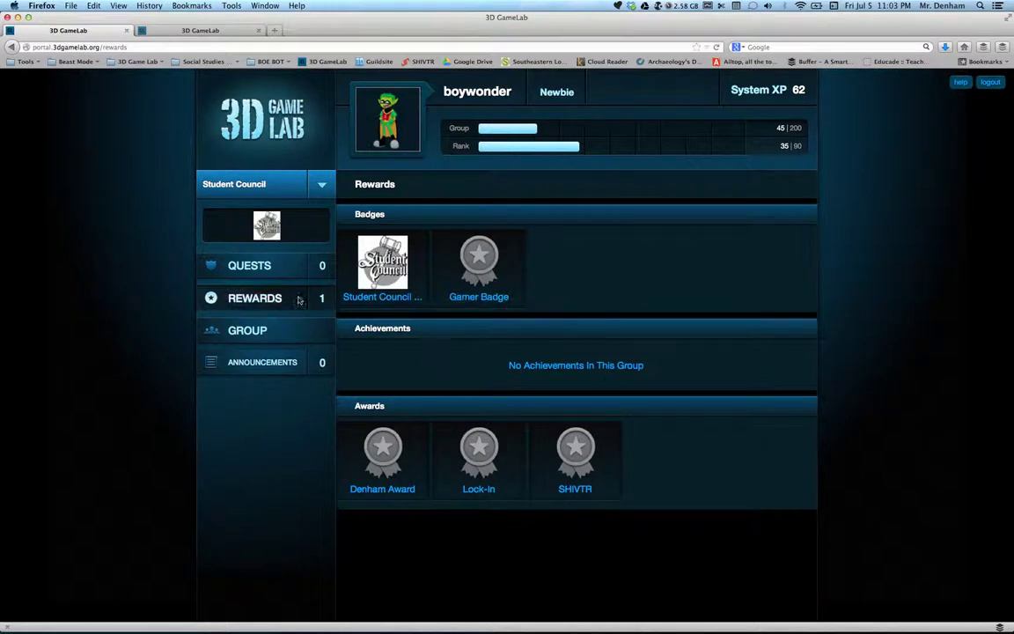
Look through the Student Council group's member list with each member's XP and progress.
left_click(243, 335)
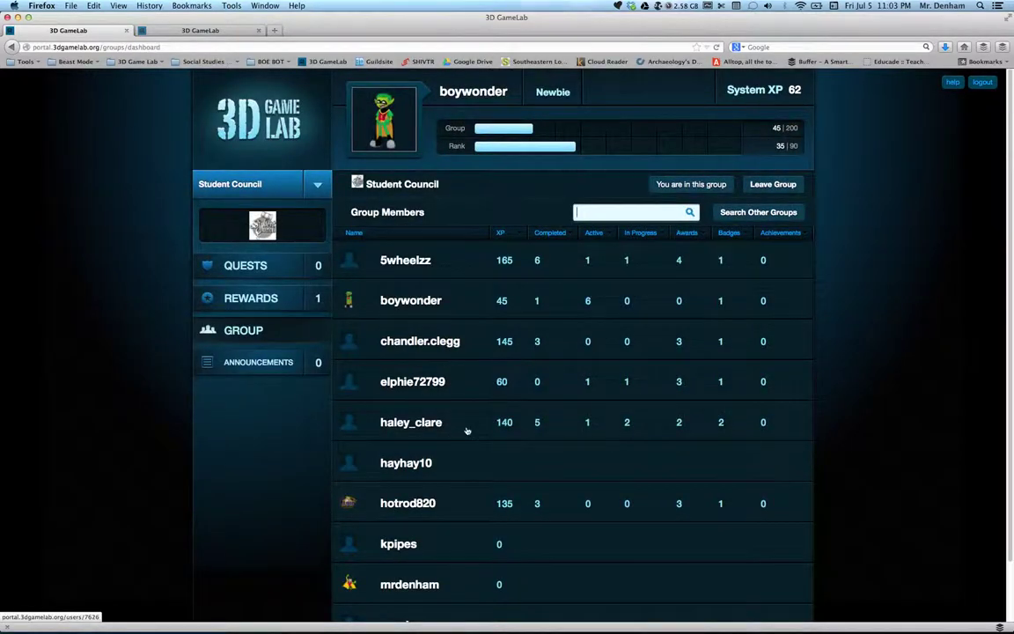
scroll(466, 432, "down", 3)
scroll(466, 432, "up", 3)
scroll(598, 550, "down", 3)
scroll(598, 550, "up", 3)
Open the group announcements and read the "Welcome!" message.
left_click(264, 362)
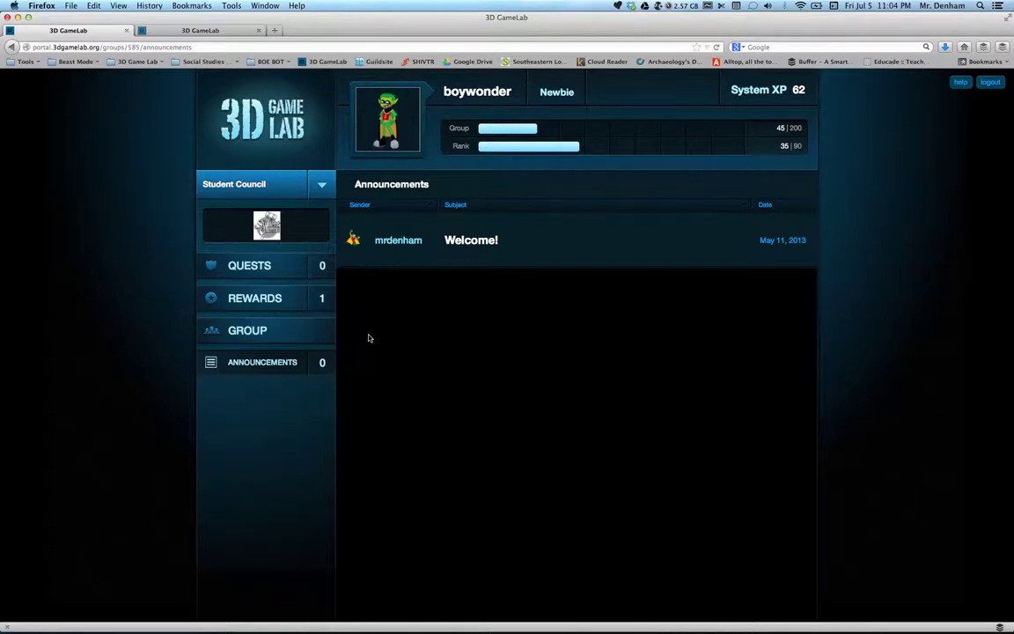
left_click(486, 248)
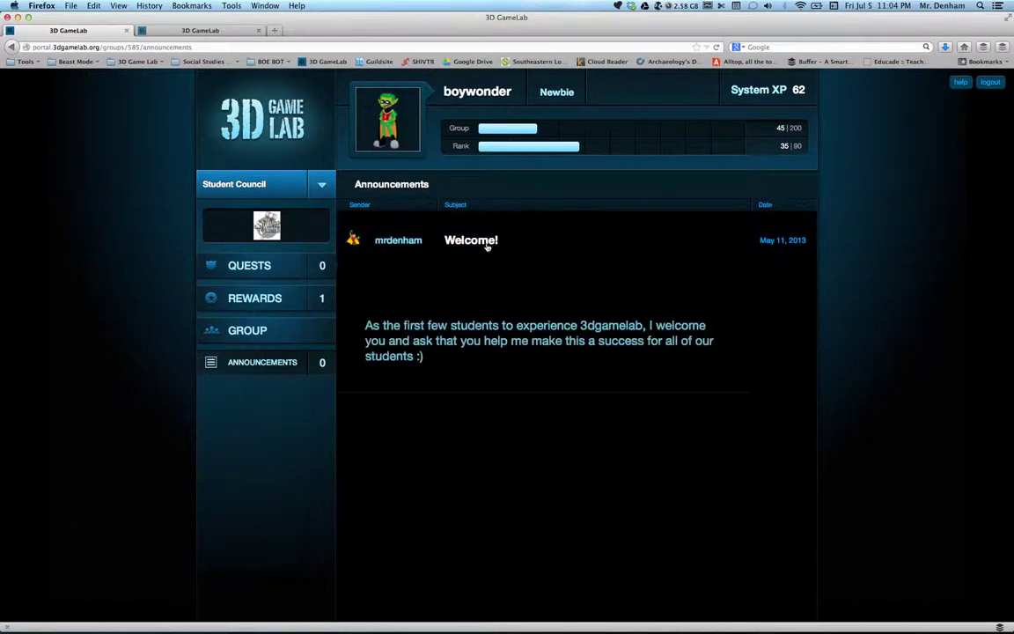